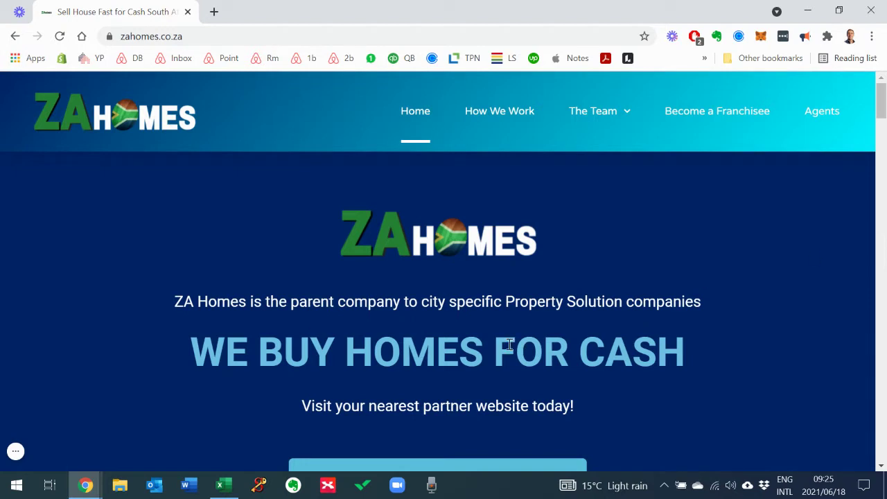
# - Switch from Chrome to the Deal No Deal app V4 workbook in Excel
pyautogui.click(223, 488)
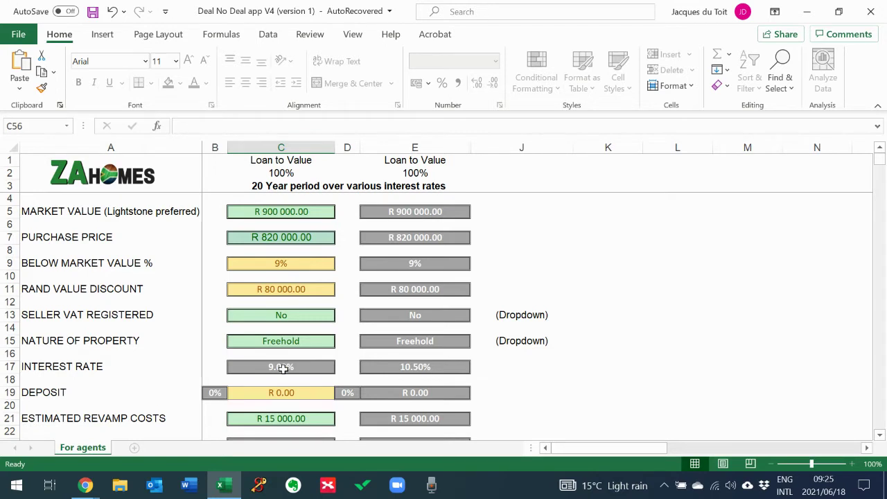
pyautogui.click(273, 214)
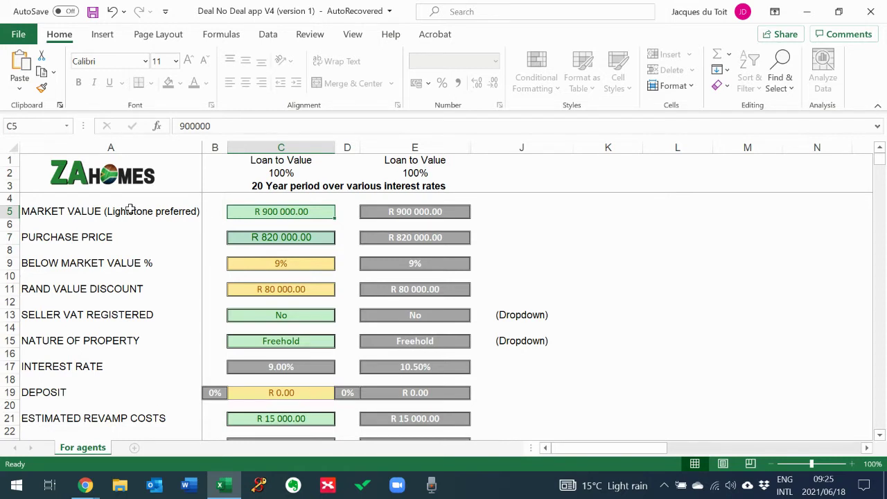
pyautogui.click(257, 236)
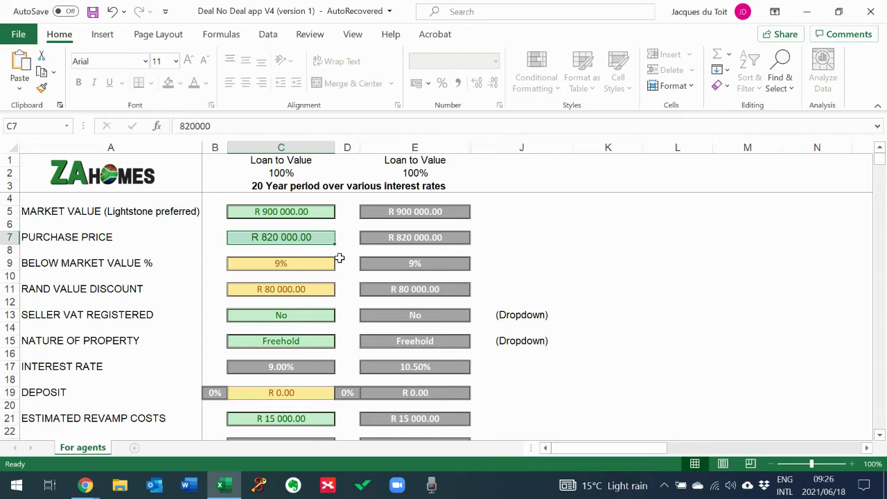
pyautogui.scroll(-1, 295, 264)
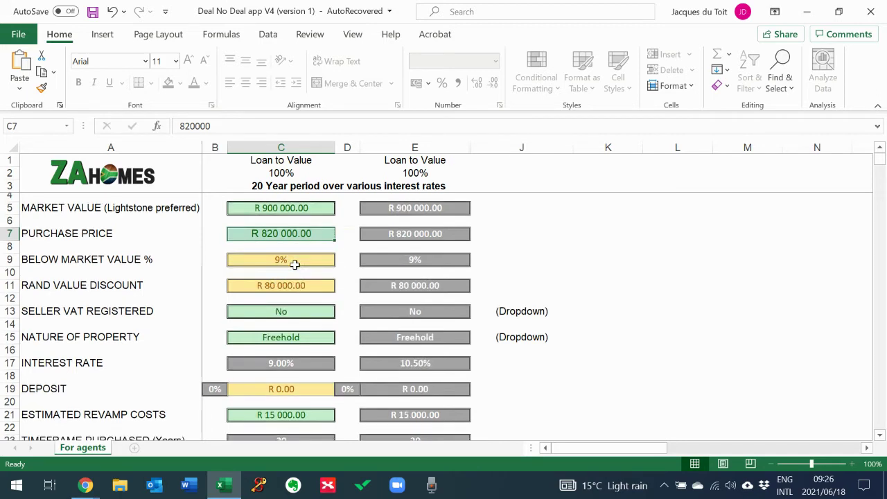
pyautogui.scroll(-1, 295, 264)
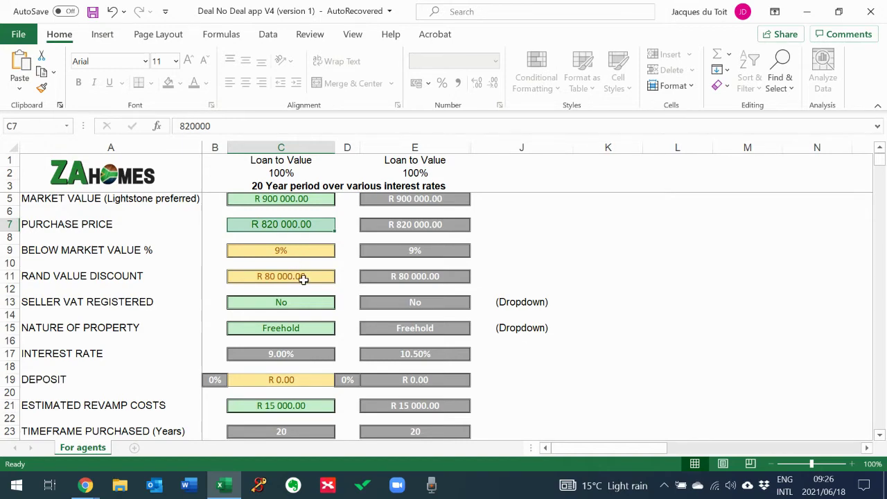
pyautogui.scroll(-1, 303, 279)
# - Set Seller VAT Registered in C13 to Yes
pyautogui.click(305, 282)
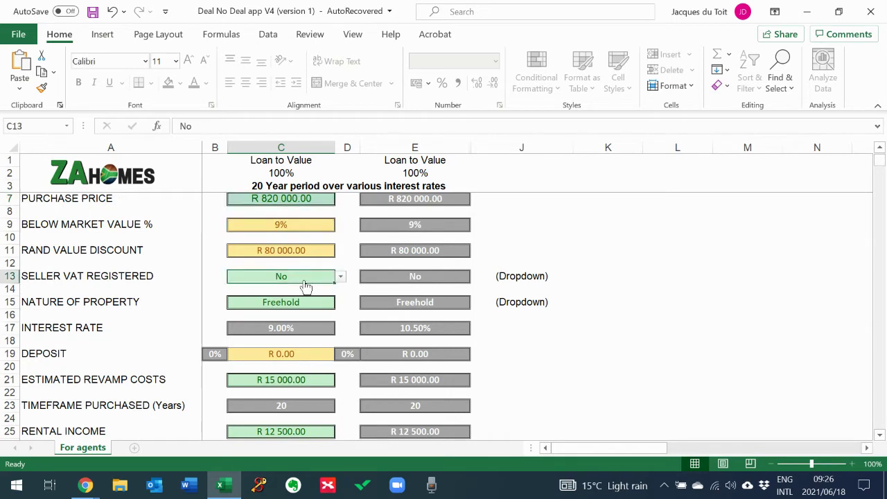
pyautogui.click(339, 276)
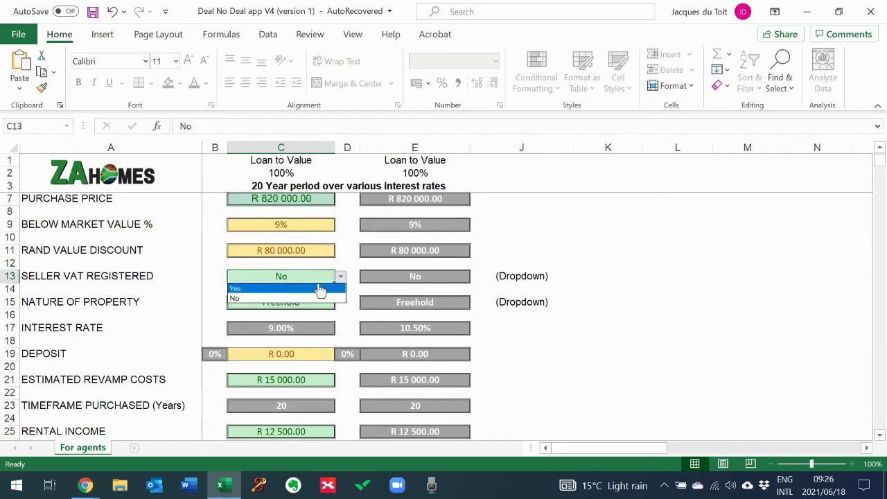
pyautogui.click(319, 289)
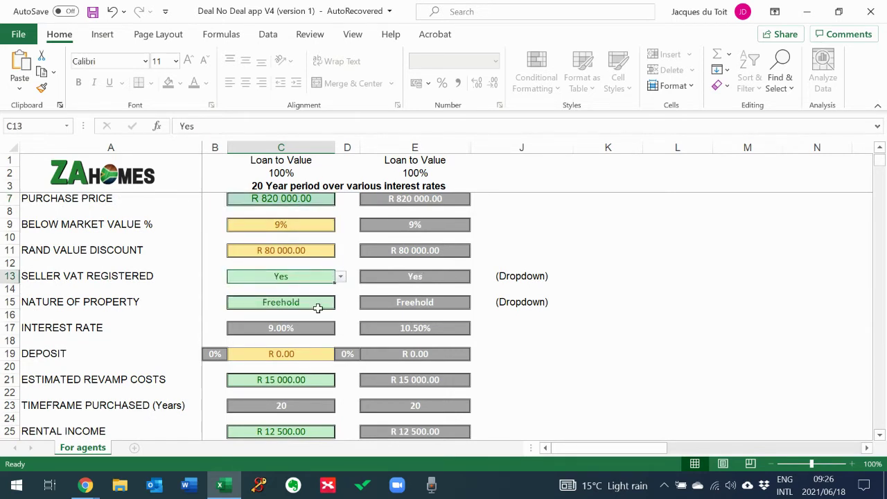
# - Set Nature of Property in C15 to Sectional title
pyautogui.click(317, 305)
pyautogui.click(341, 304)
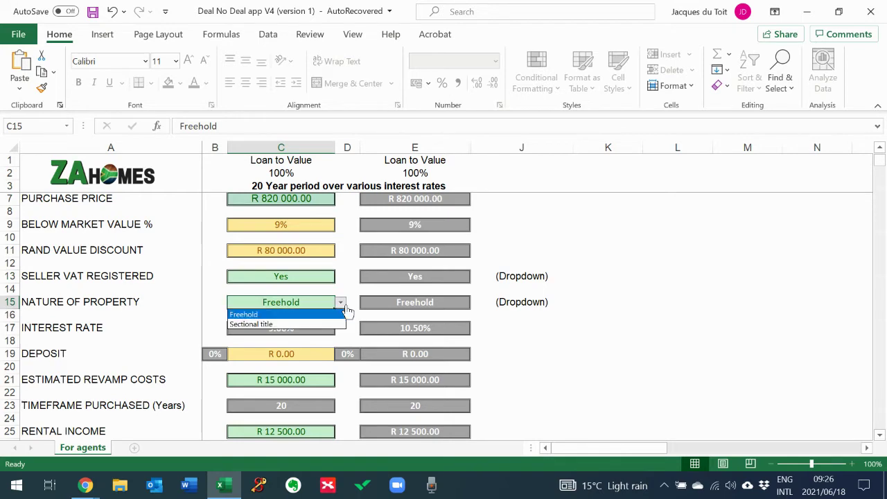
pyautogui.click(335, 324)
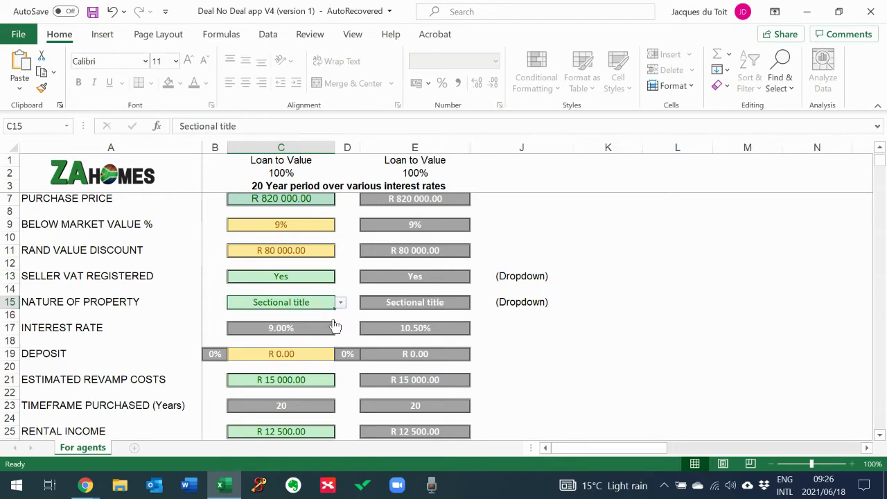
pyautogui.scroll(-2, 333, 320)
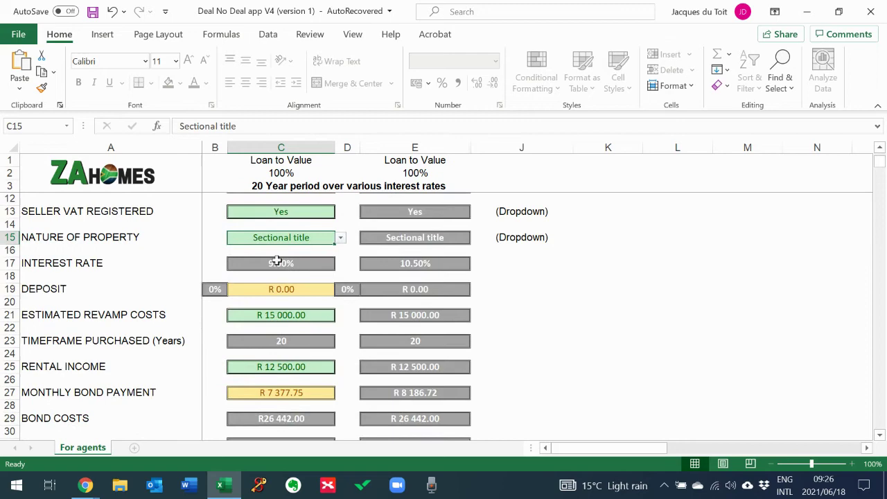
pyautogui.scroll(-1, 307, 298)
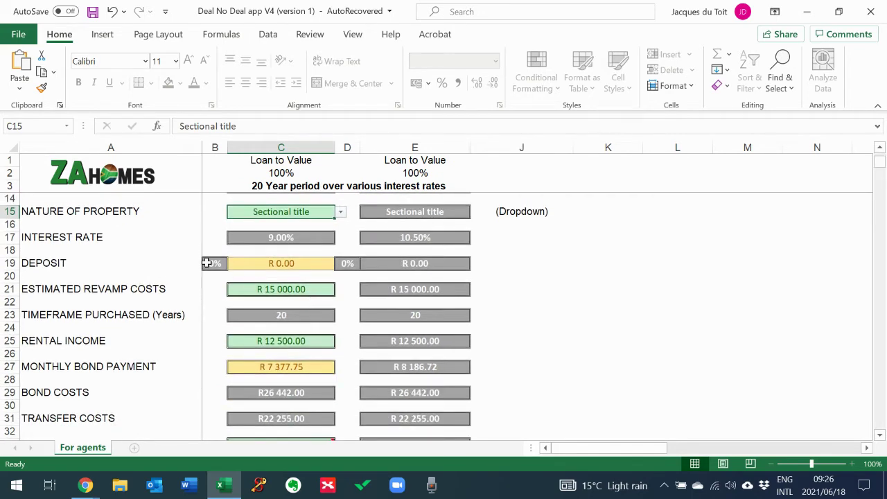
pyautogui.scroll(-2, 278, 287)
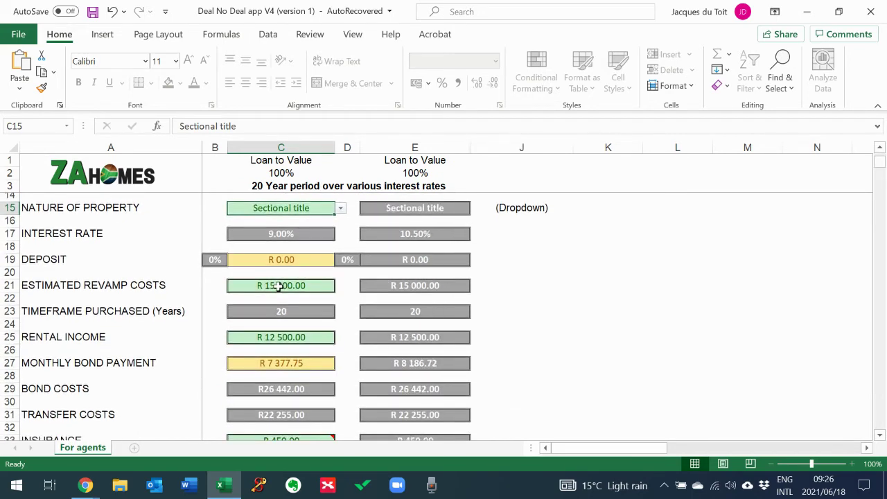
pyautogui.scroll(1, 278, 286)
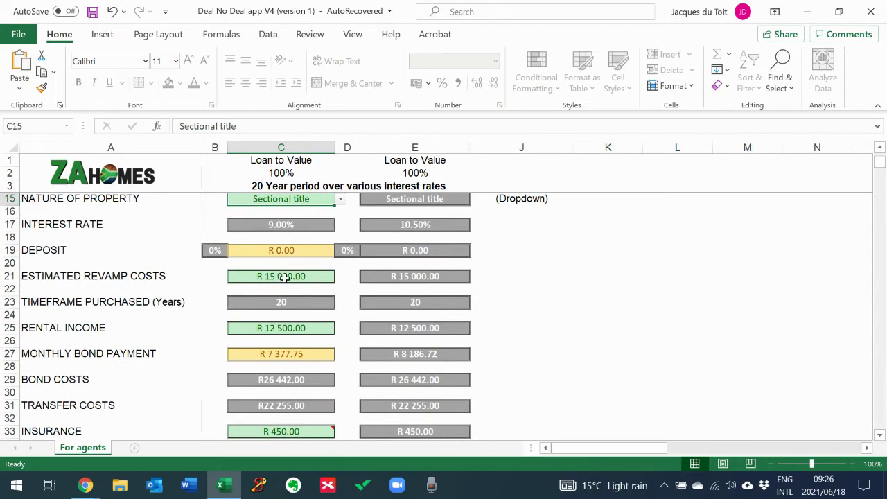
# - Enter 21 000 as the estimated revamp costs in C21
pyautogui.click(284, 276)
pyautogui.write('21 ')
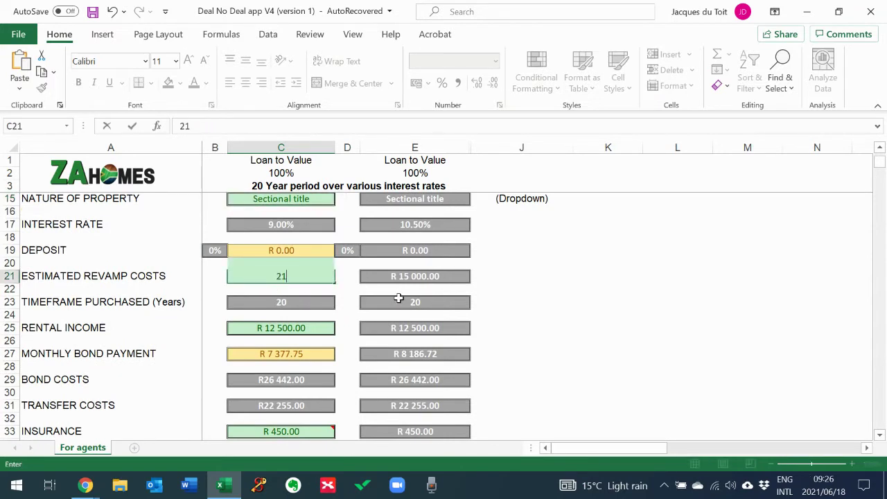
pyautogui.write('000')
pyautogui.press('Return')
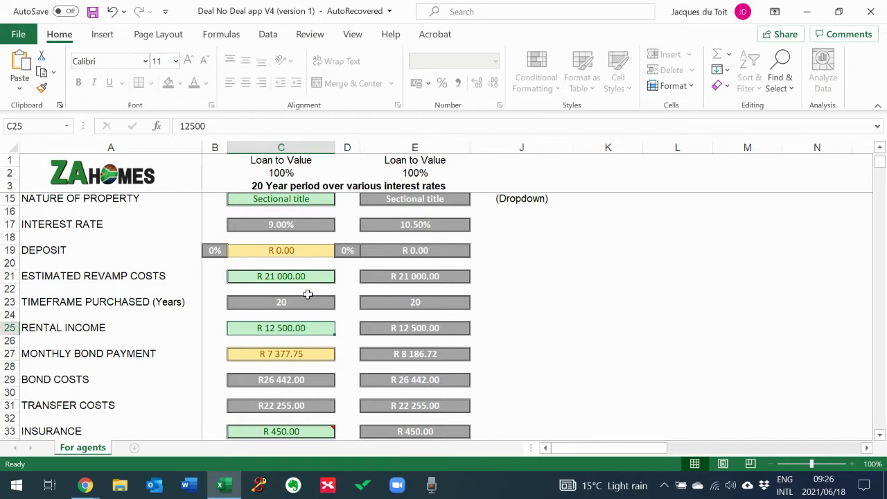
pyautogui.scroll(-1, 305, 309)
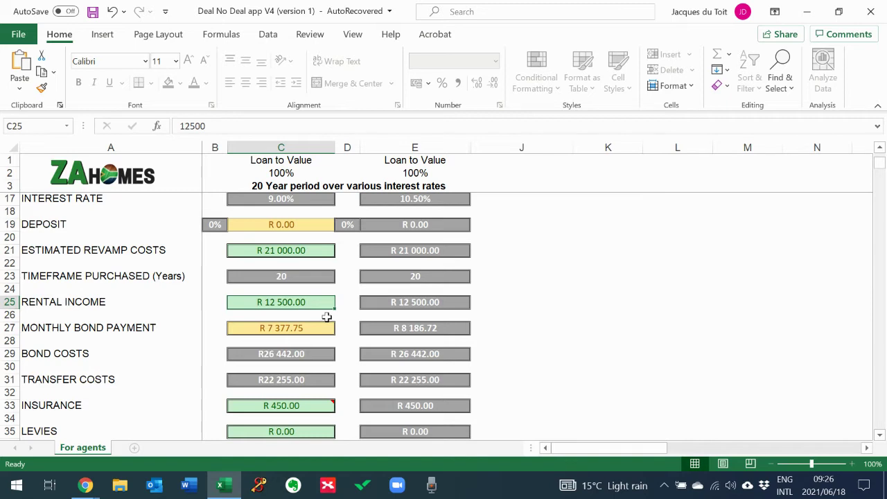
# - Enter insurance 500, levies 750 and rates & taxes 1000 in C33, C35 and C37
pyautogui.scroll(-1, 325, 315)
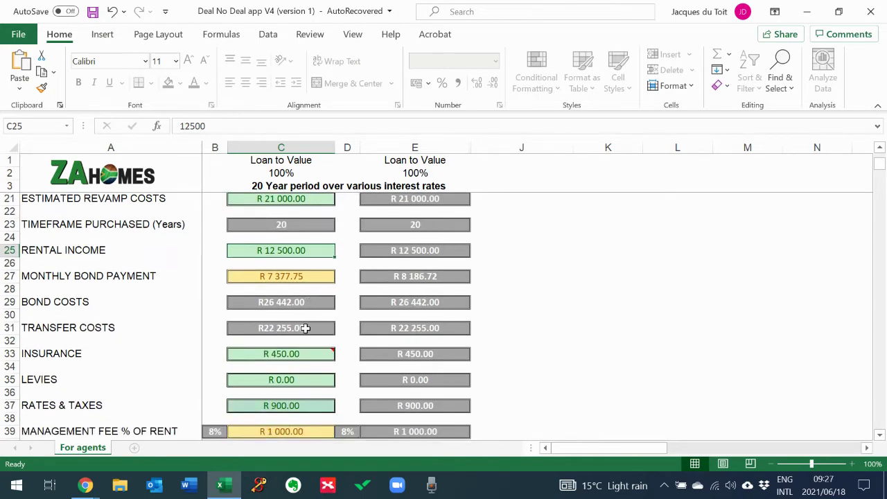
pyautogui.scroll(-1, 304, 327)
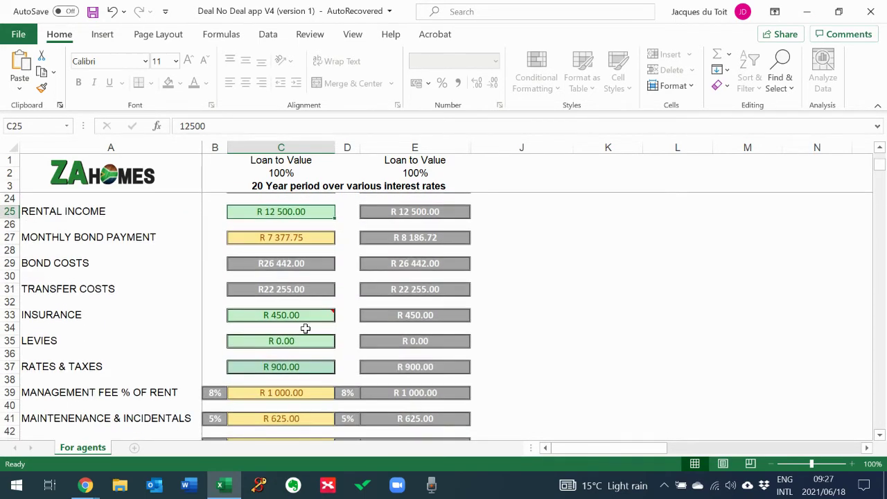
pyautogui.click(307, 313)
pyautogui.write('500')
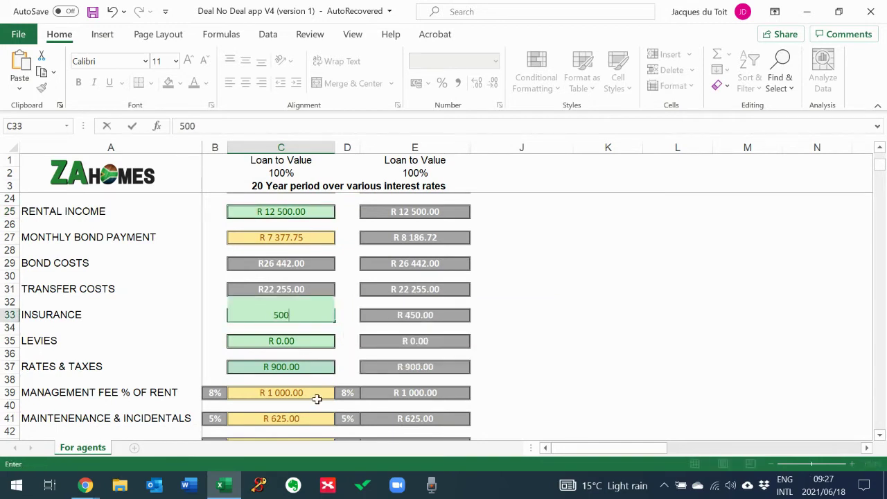
pyautogui.press('Return')
pyautogui.scroll(-1, 316, 400)
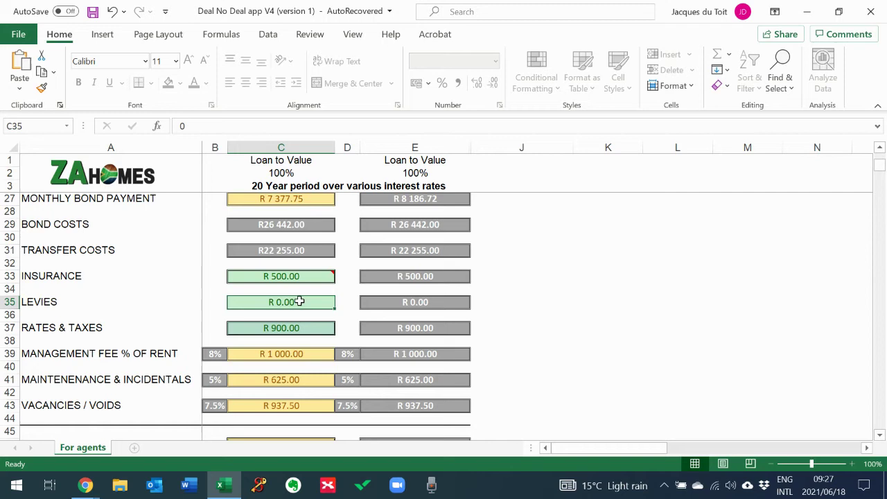
pyautogui.write('750')
pyautogui.press('Return')
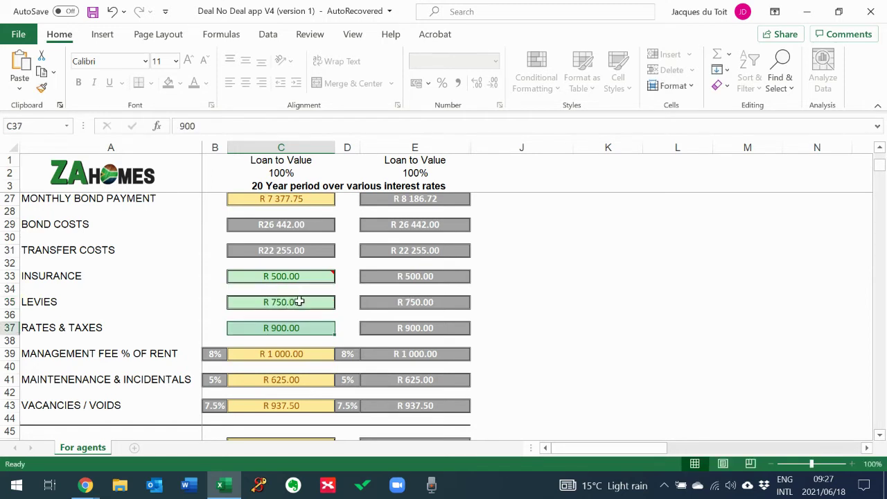
pyautogui.write('1000')
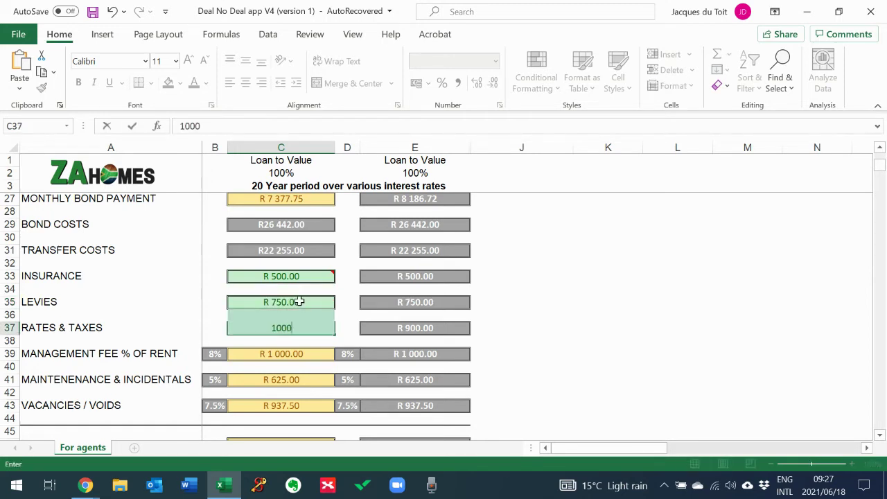
pyautogui.press('Return')
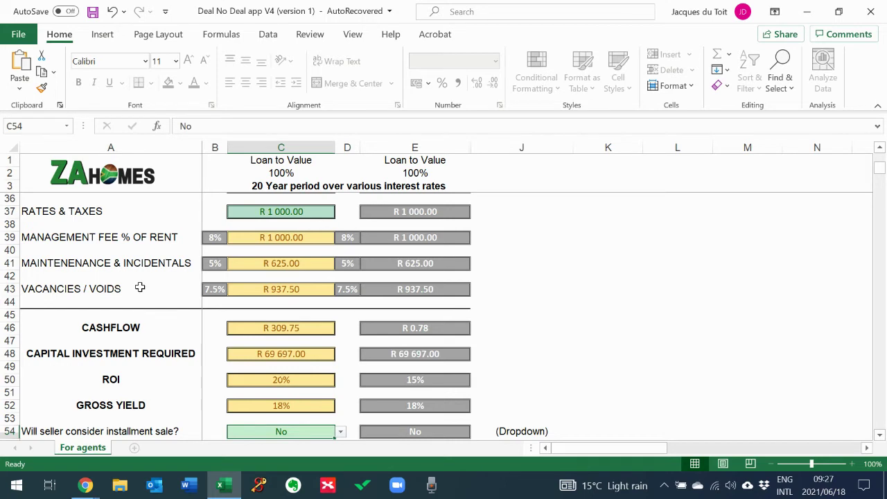
# - Choose Yes for the installment sale question in C54
pyautogui.scroll(-2, 231, 333)
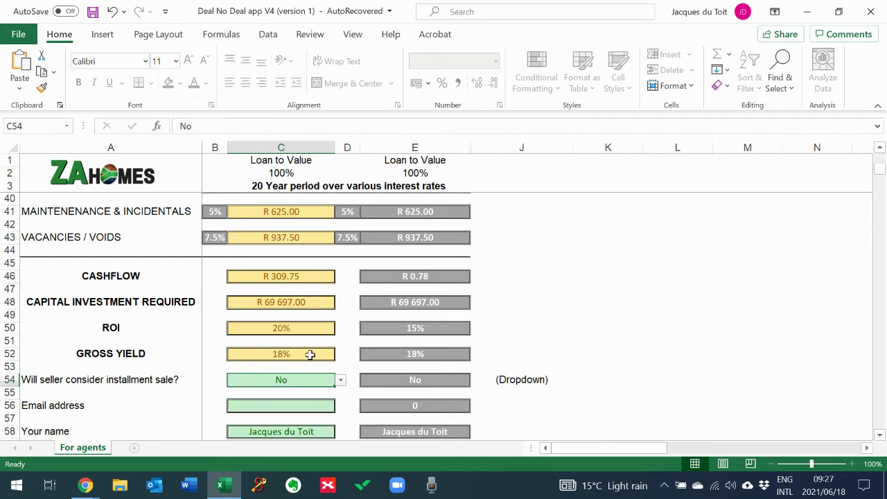
pyautogui.scroll(-2, 310, 354)
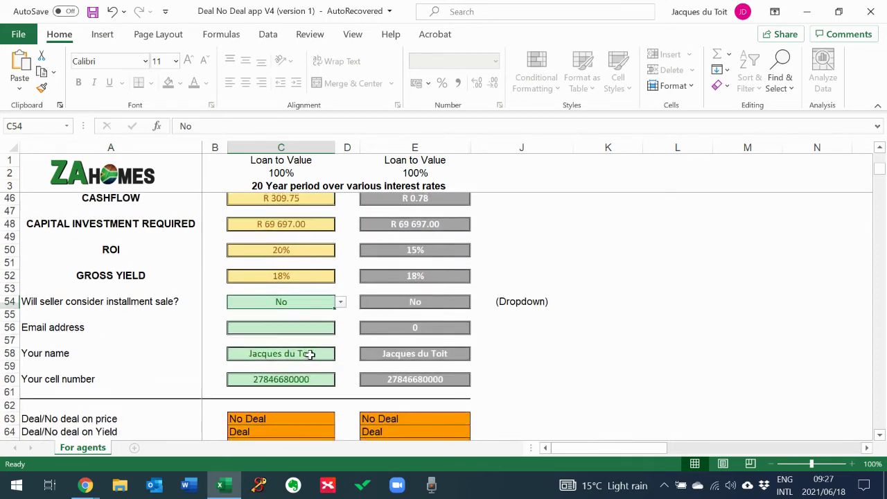
pyautogui.click(341, 306)
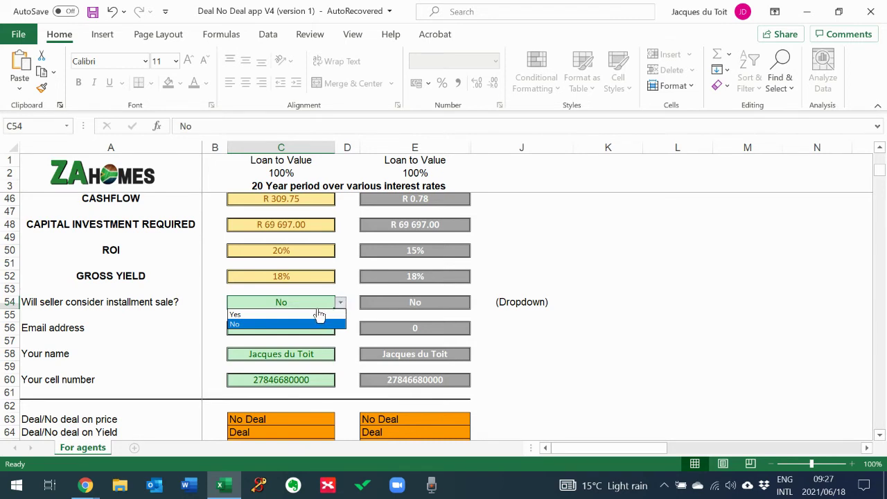
pyautogui.click(310, 314)
# - Check the email, agent name and cell number fields, leaving the cell number unchanged
pyautogui.scroll(-1, 312, 317)
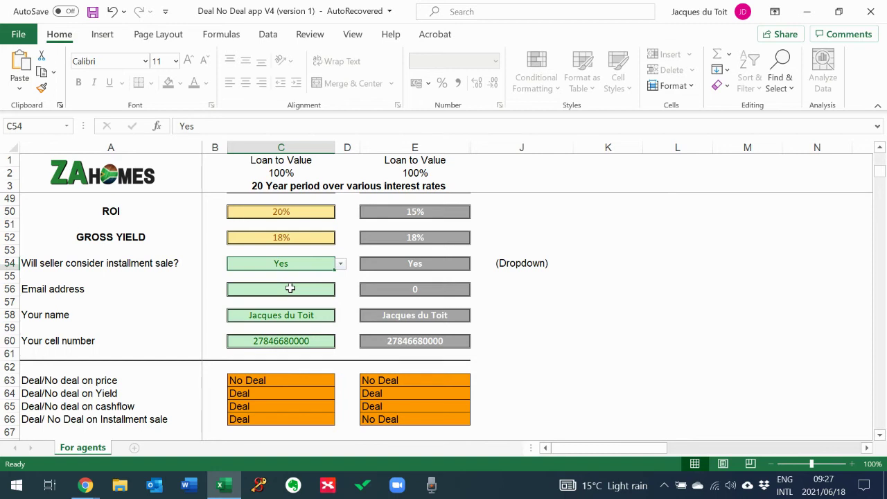
pyautogui.click(291, 288)
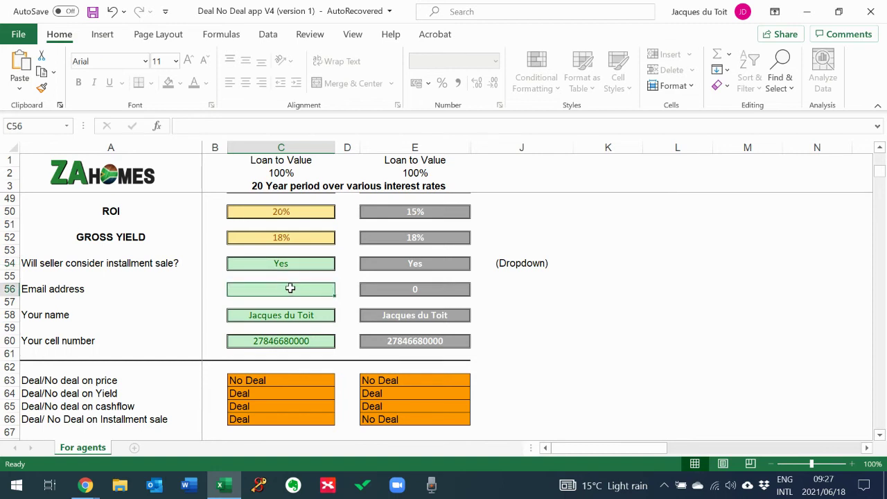
pyautogui.click(281, 314)
pyautogui.moveTo(283, 323); pyautogui.dragTo(283, 335)
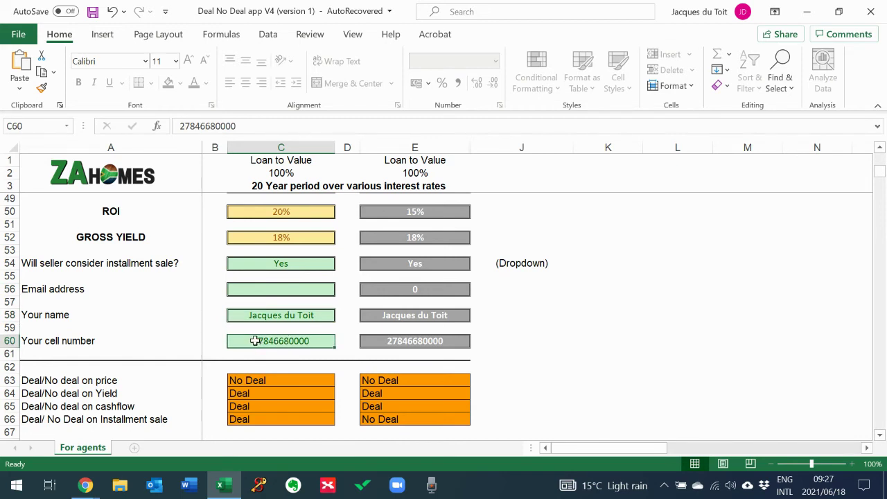
pyautogui.doubleClick(256, 340)
pyautogui.moveTo(254, 341); pyautogui.dragTo(264, 341)
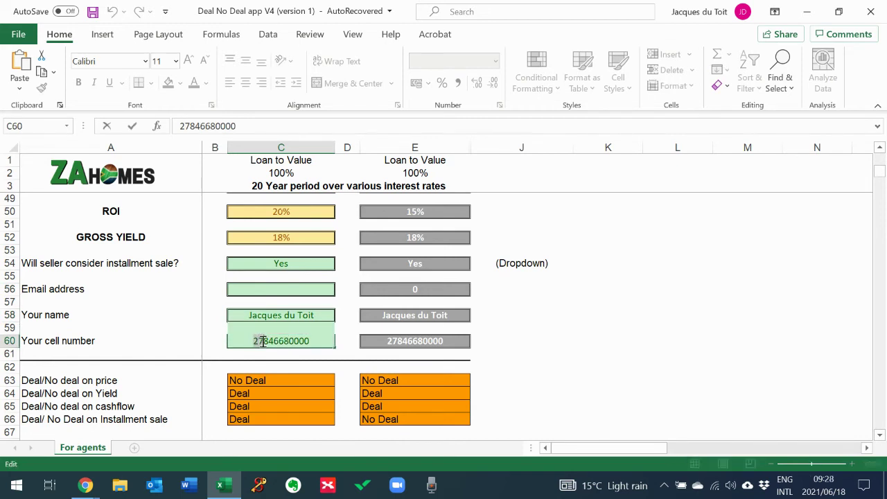
pyautogui.press('Escape')
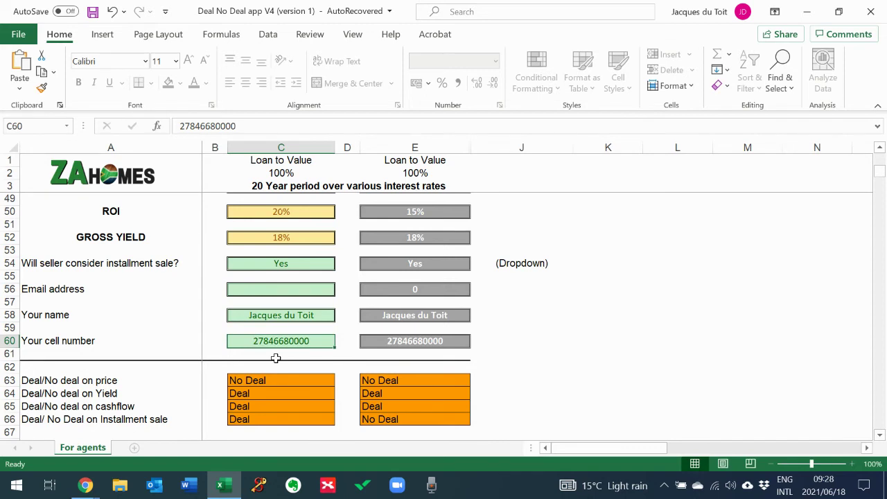
pyautogui.scroll(-2, 276, 358)
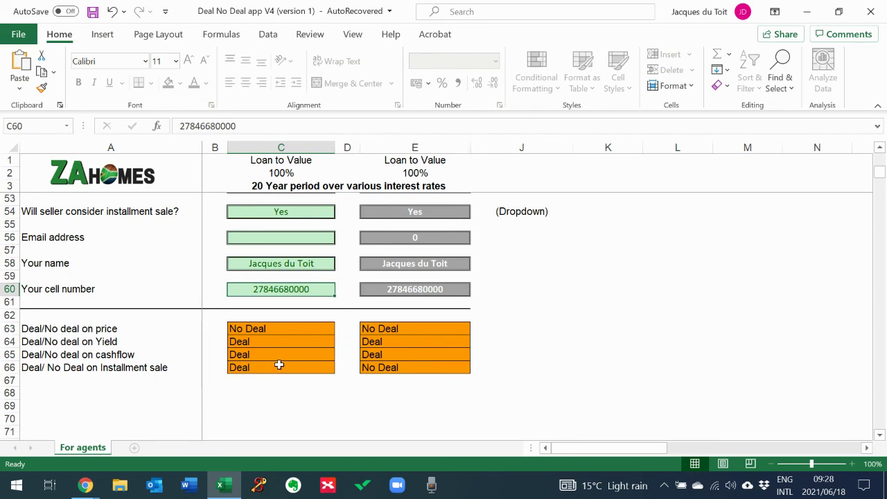
pyautogui.scroll(1, 279, 365)
pyautogui.scroll(4, 279, 365)
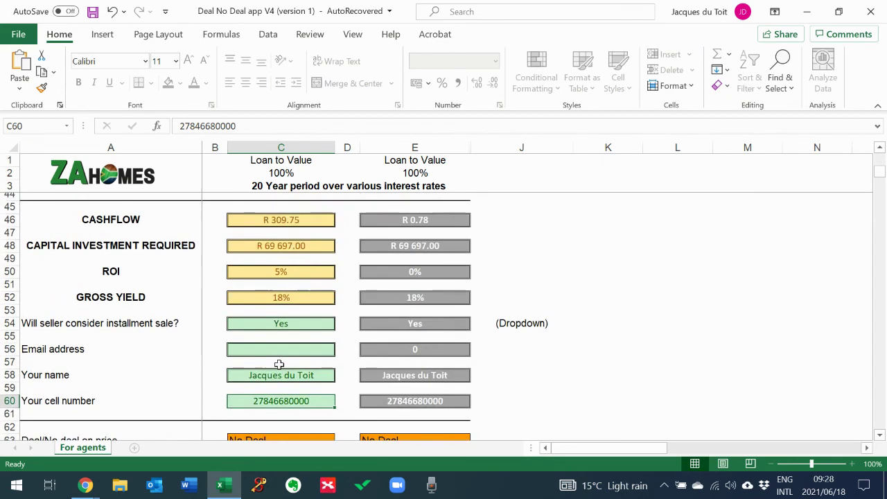
pyautogui.scroll(-6, 279, 364)
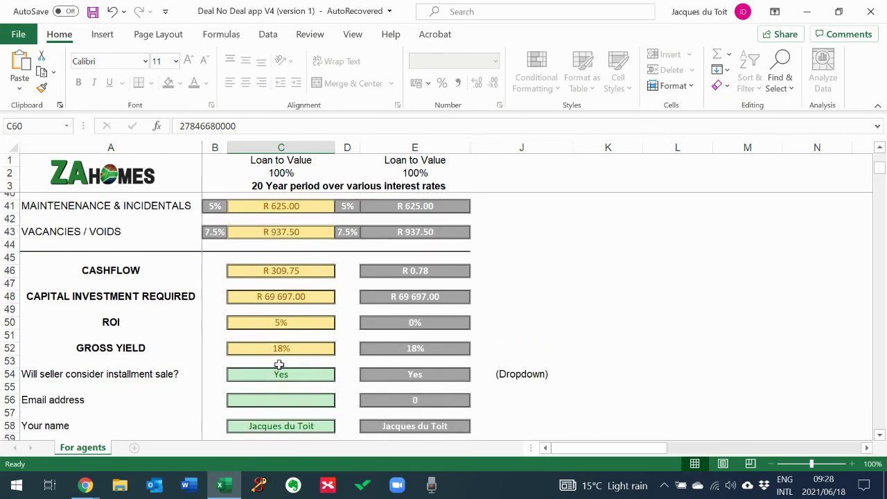